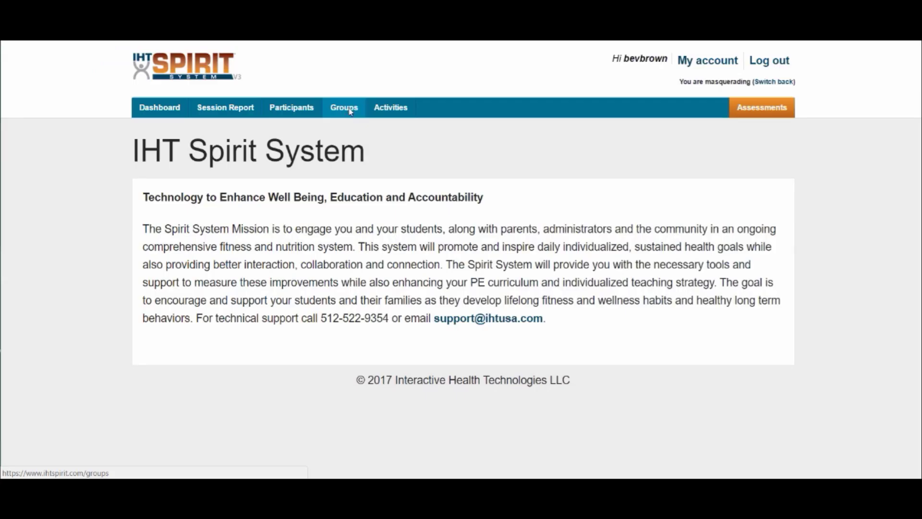
Step: Open the Groups page listing 5th Period 25 Students and Demo Health Club
{"action": "left_click", "coordinate": [350, 112]}
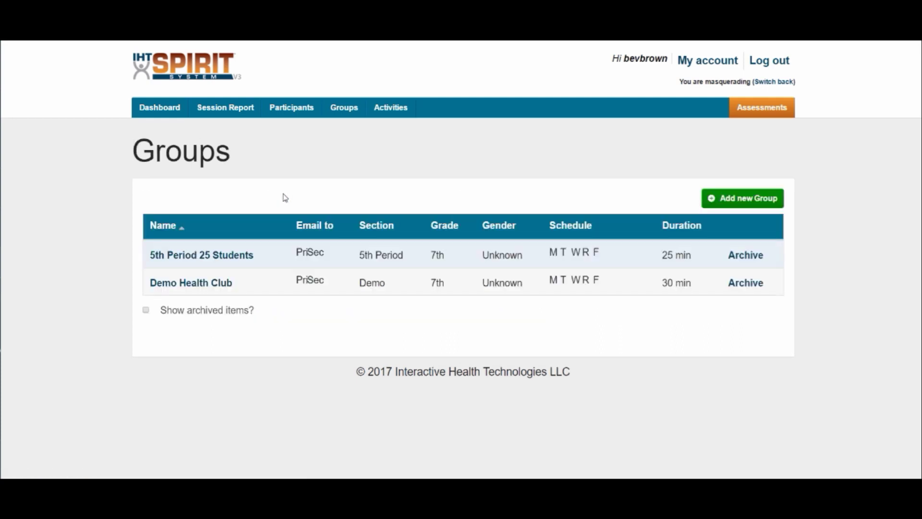
Step: Open the 5th Period 25 Students group's 05/05/2017 9:16am session from Last 5 Sessions
{"action": "left_click", "coordinate": [245, 258]}
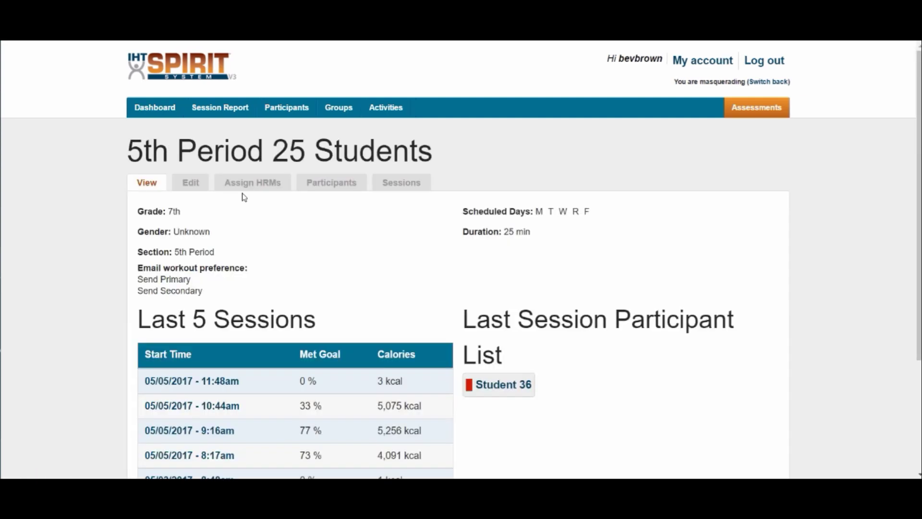
{"action": "scroll", "coordinate": [335, 293], "scroll_direction": "down", "scroll_amount": 1}
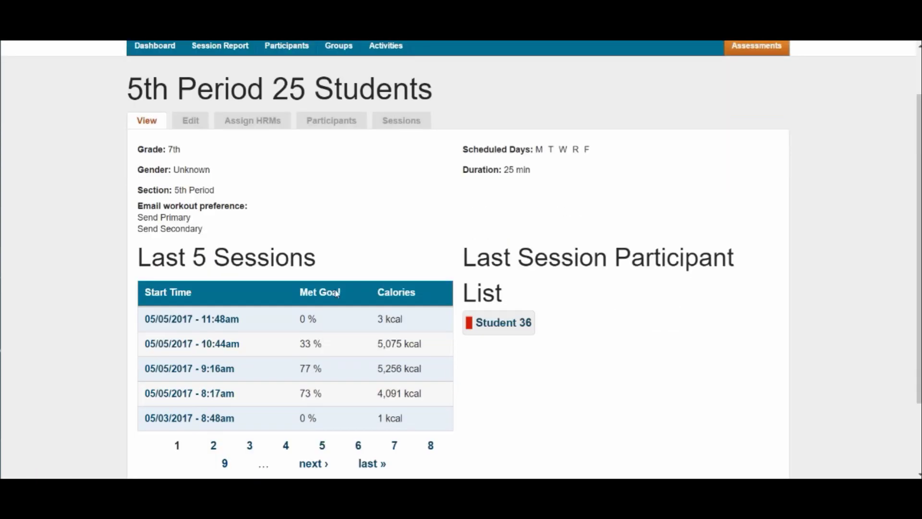
{"action": "left_click", "coordinate": [218, 371]}
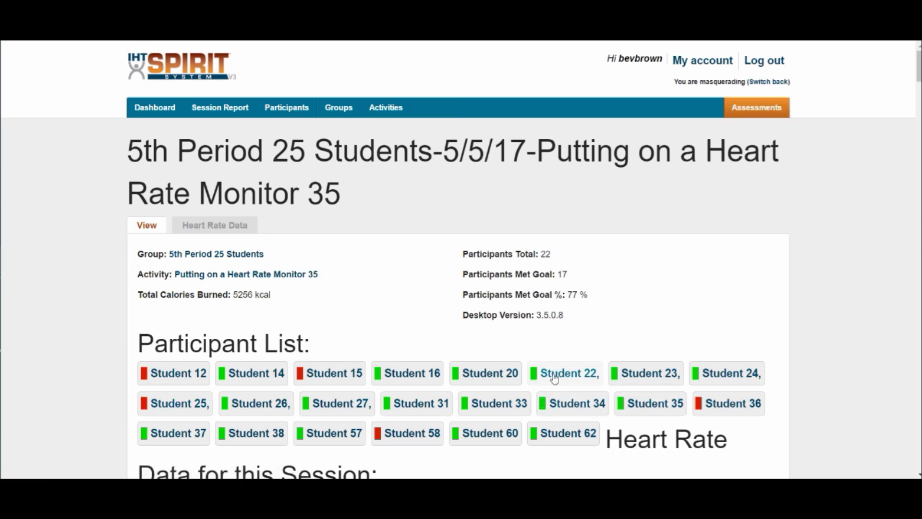
{"action": "scroll", "coordinate": [552, 380], "scroll_direction": "down", "scroll_amount": 1}
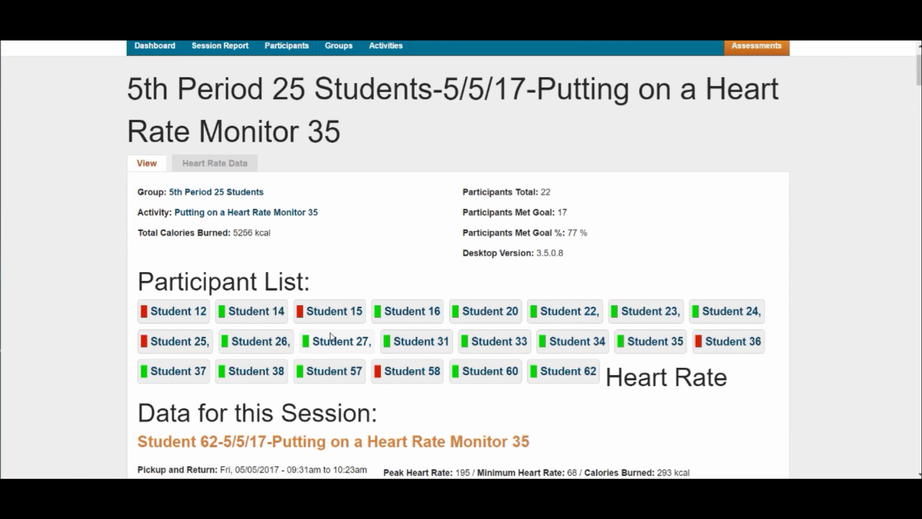
{"action": "left_click", "coordinate": [331, 336]}
{"action": "scroll", "coordinate": [267, 316], "scroll_direction": "down", "scroll_amount": 3}
{"action": "scroll", "coordinate": [274, 312], "scroll_direction": "down", "scroll_amount": 9}
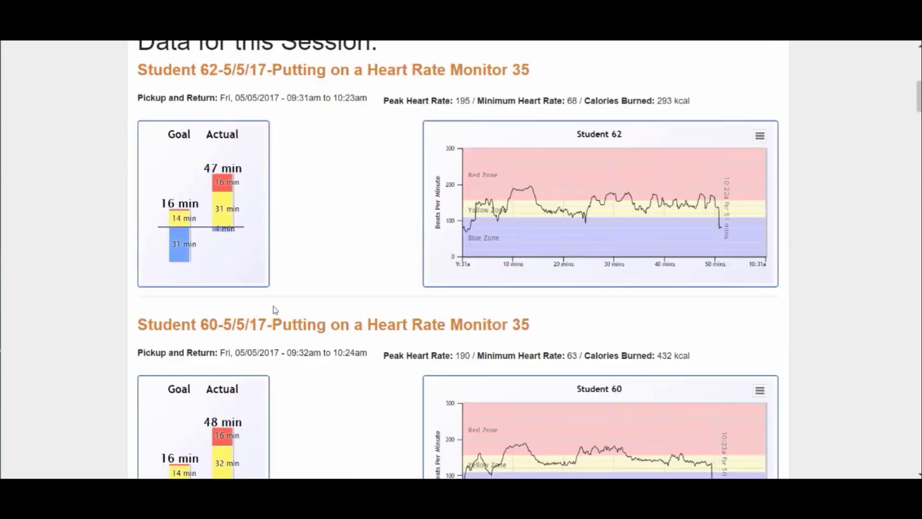
{"action": "scroll", "coordinate": [274, 309], "scroll_direction": "down", "scroll_amount": 4}
{"action": "scroll", "coordinate": [275, 309], "scroll_direction": "up", "scroll_amount": 10}
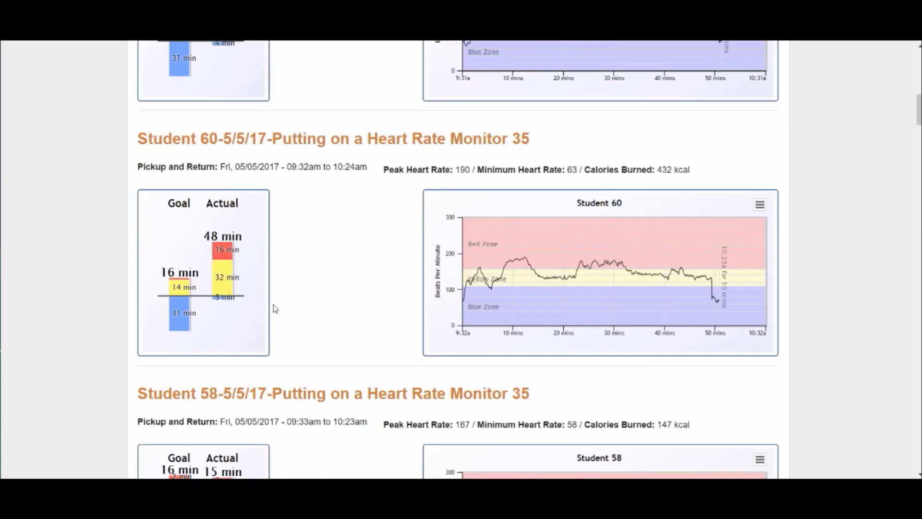
{"action": "scroll", "coordinate": [275, 307], "scroll_direction": "up", "scroll_amount": 5}
{"action": "scroll", "coordinate": [260, 297], "scroll_direction": "up", "scroll_amount": 1}
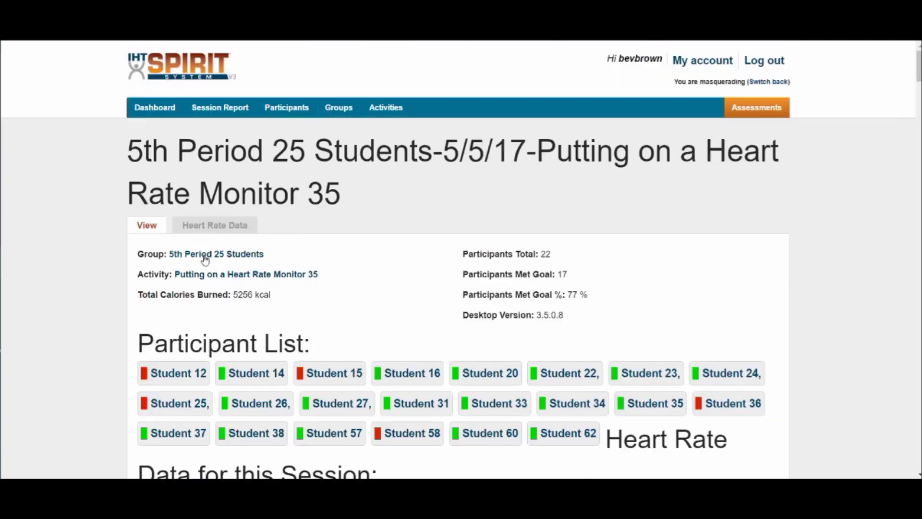
Step: Show the session's Heart Rate Data table sorted by Goal Percent
{"action": "left_click", "coordinate": [230, 226]}
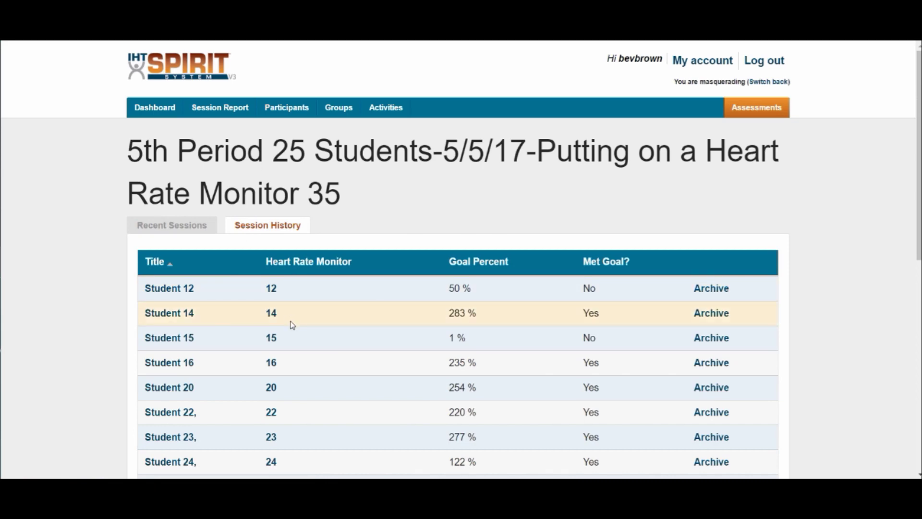
{"action": "left_click", "coordinate": [466, 261]}
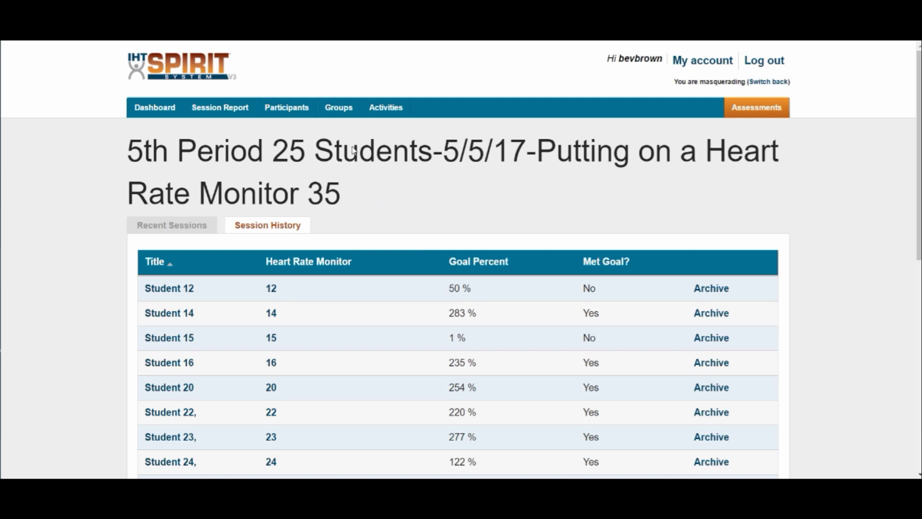
Step: Open the Putting on a Heart Rate Monitor 35 activity from the Activities list
{"action": "left_click", "coordinate": [392, 110]}
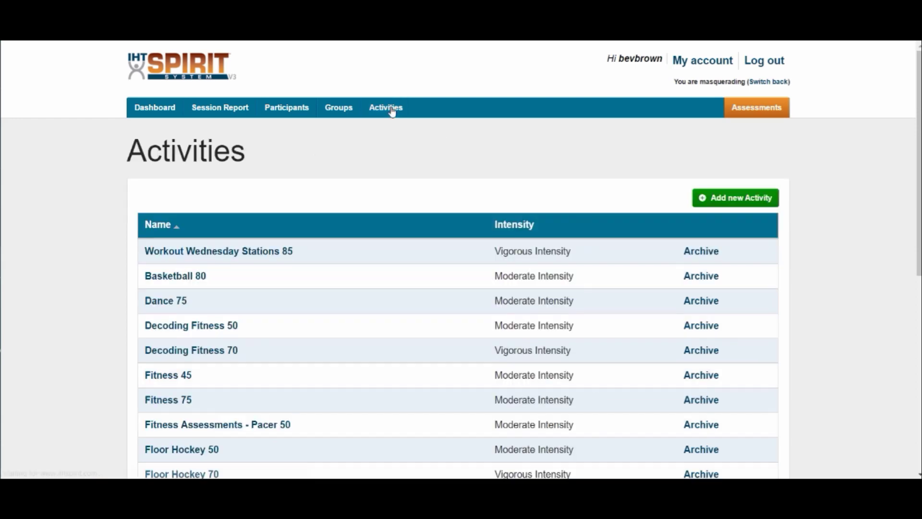
{"action": "scroll", "coordinate": [339, 376], "scroll_direction": "down", "scroll_amount": 3}
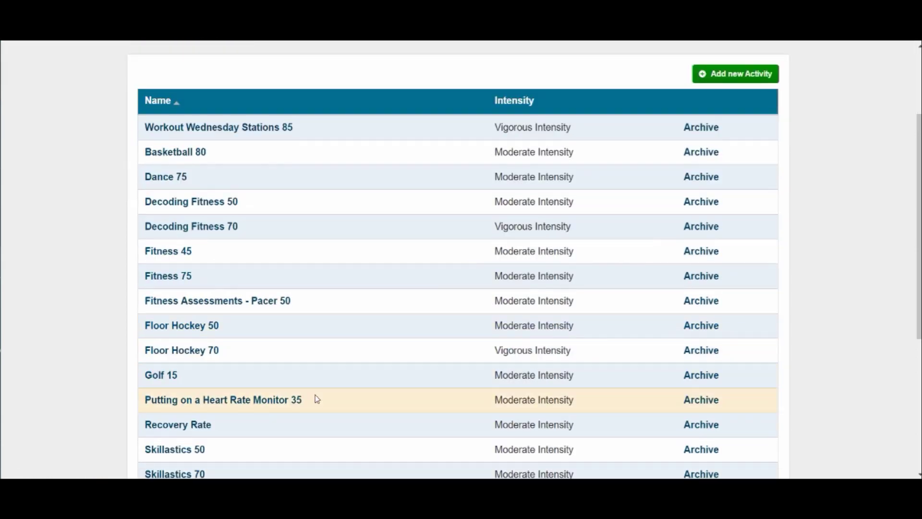
{"action": "left_click", "coordinate": [269, 405]}
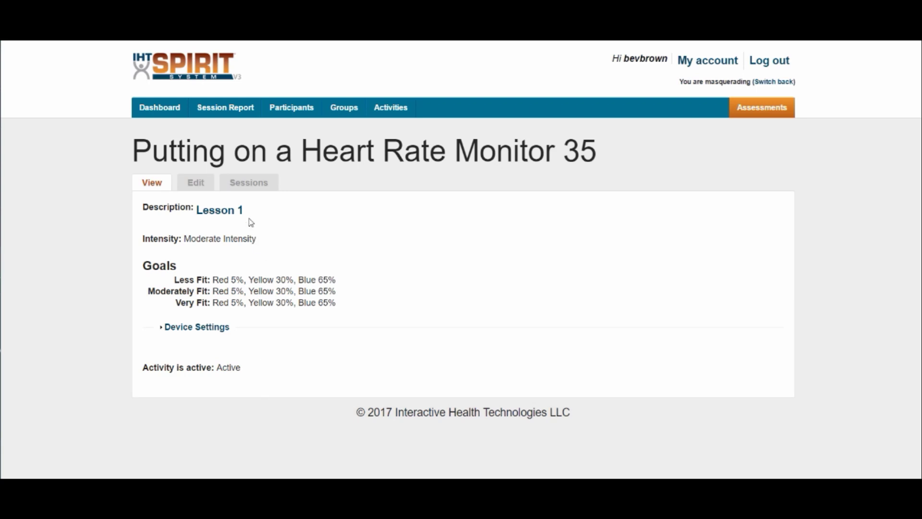
Step: List the activity's sessions sorted by Start Time, newest first
{"action": "left_click", "coordinate": [248, 187]}
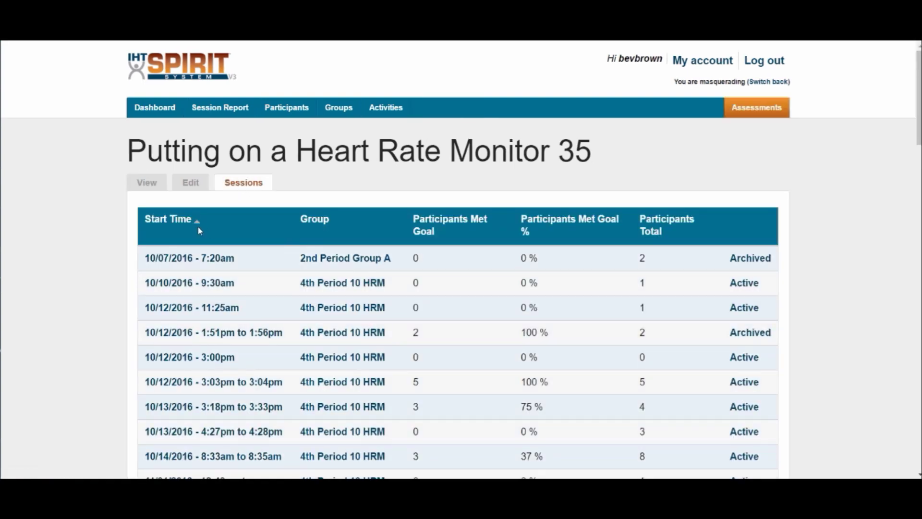
{"action": "left_click", "coordinate": [196, 226]}
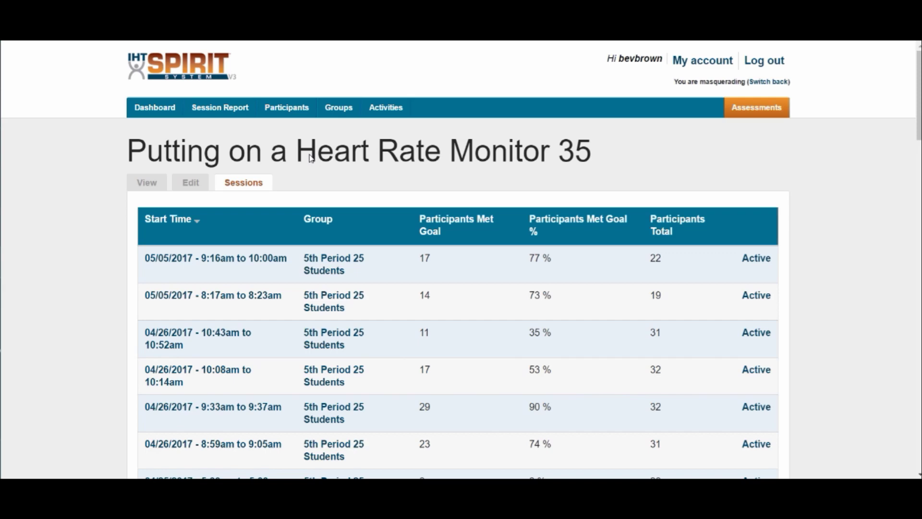
Step: Review the activity's Edit form, then go to the Session Report page
{"action": "left_click", "coordinate": [191, 186]}
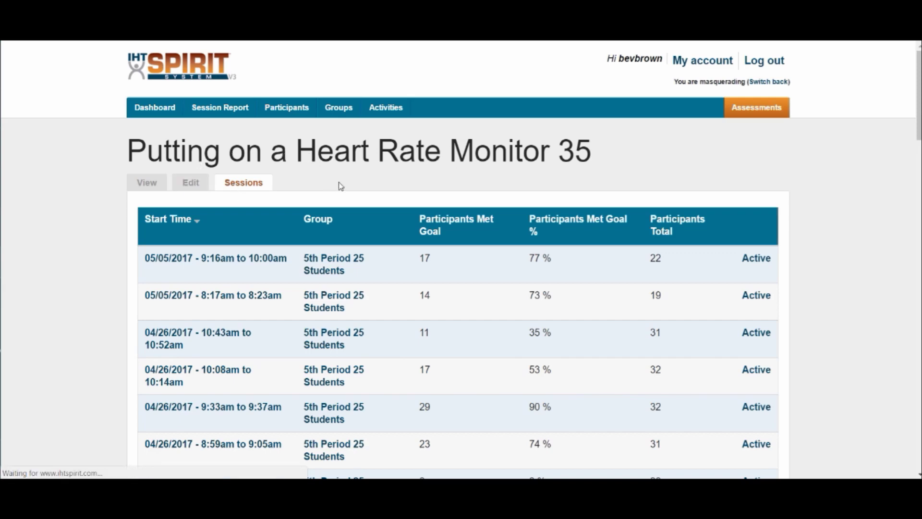
{"action": "scroll", "coordinate": [341, 186], "scroll_direction": "down", "scroll_amount": 3}
{"action": "scroll", "coordinate": [363, 228], "scroll_direction": "down", "scroll_amount": 4}
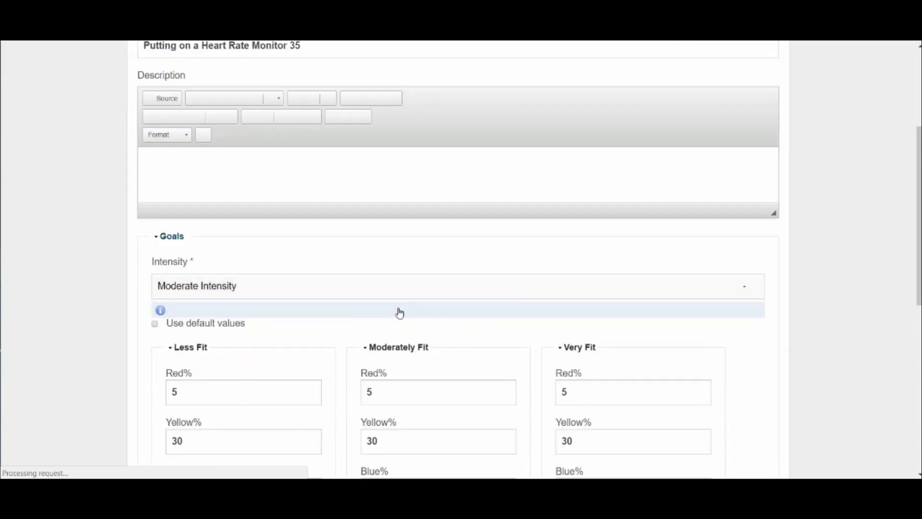
{"action": "scroll", "coordinate": [409, 288], "scroll_direction": "up", "scroll_amount": 3}
{"action": "scroll", "coordinate": [410, 288], "scroll_direction": "up", "scroll_amount": 1}
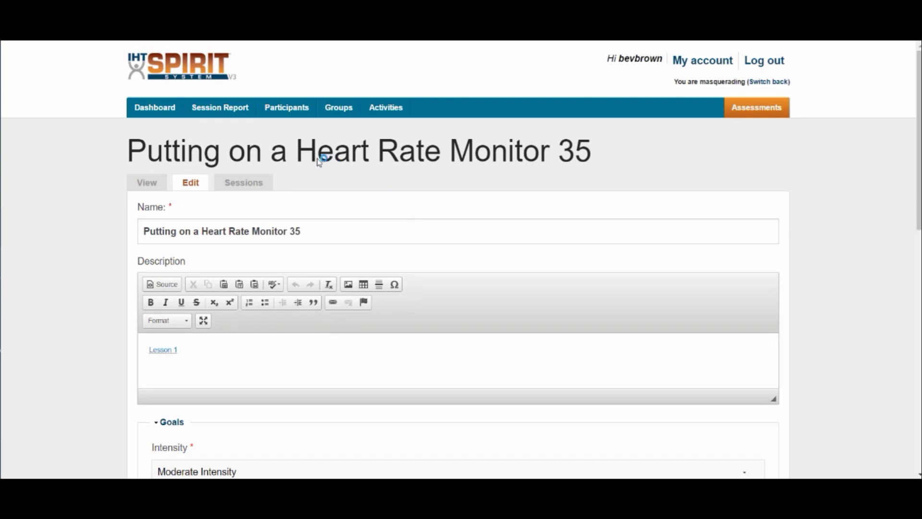
{"action": "left_click", "coordinate": [228, 120]}
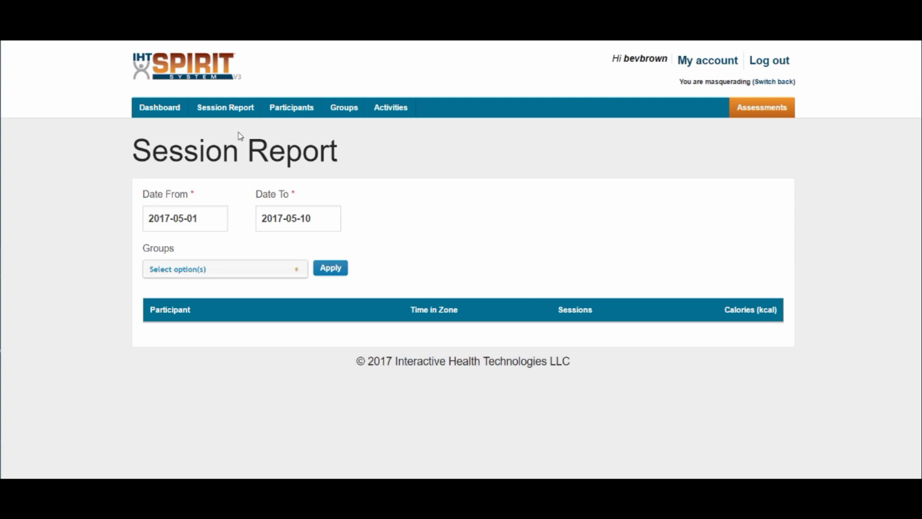
Step: Set the report's Date From to 2017-04-03
{"action": "left_click", "coordinate": [207, 222]}
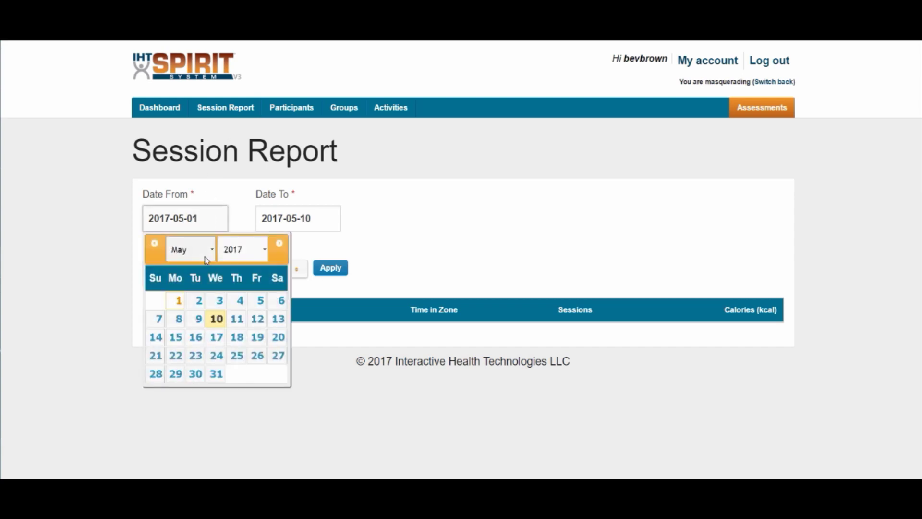
{"action": "left_click", "coordinate": [202, 248]}
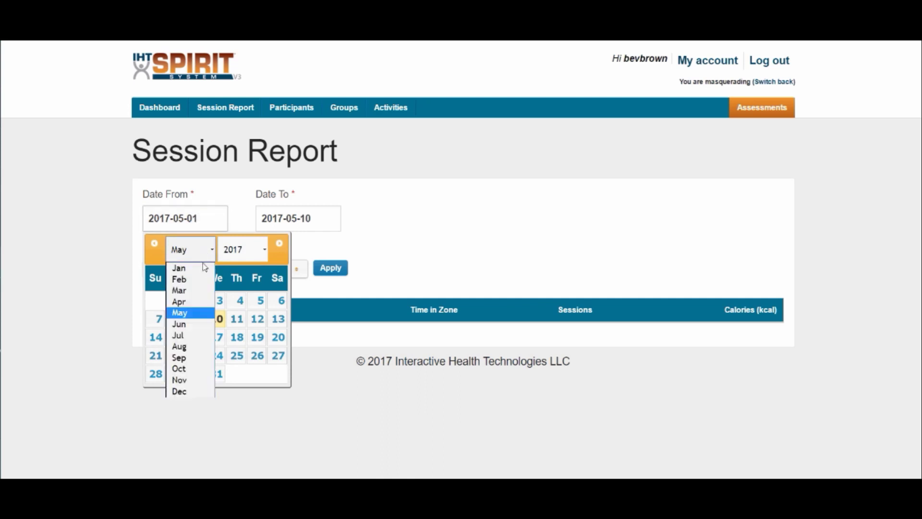
{"action": "left_click", "coordinate": [191, 302]}
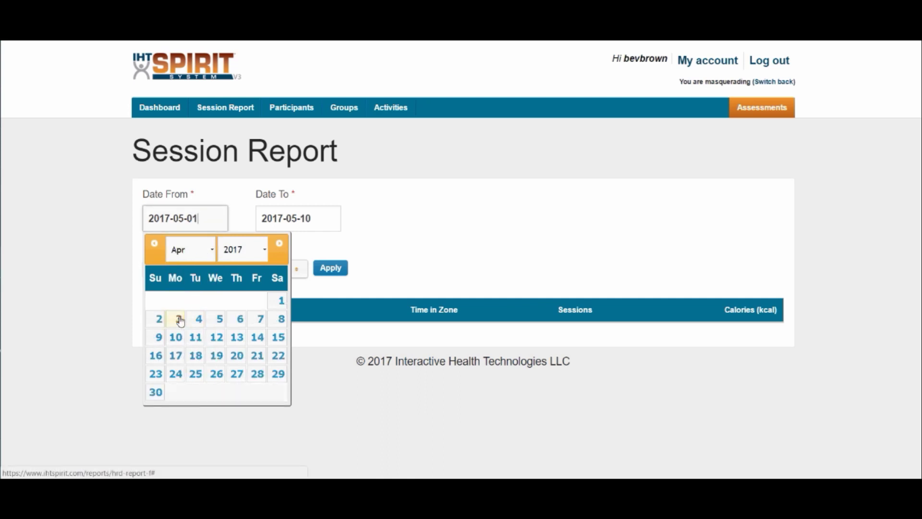
{"action": "left_click", "coordinate": [183, 319]}
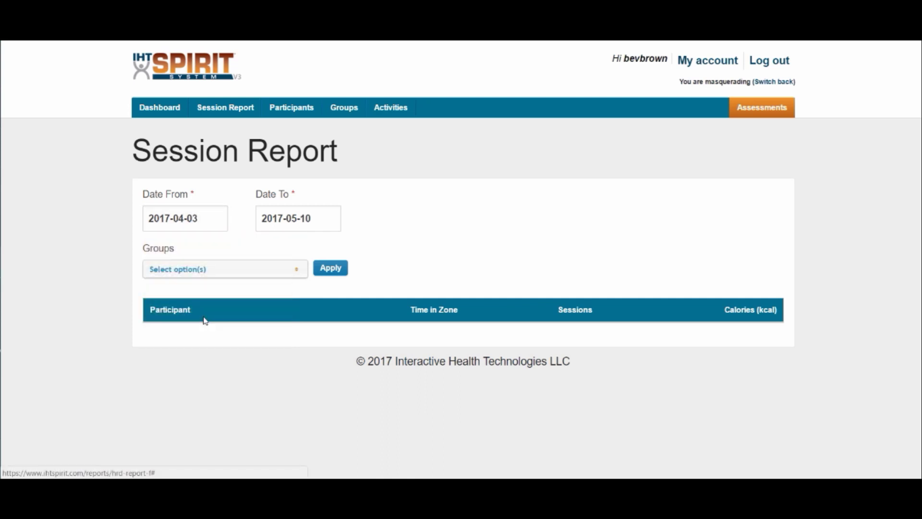
Step: Select the 5th Period 25 Students group and apply to generate the report
{"action": "left_click", "coordinate": [218, 274]}
{"action": "left_click", "coordinate": [148, 307]}
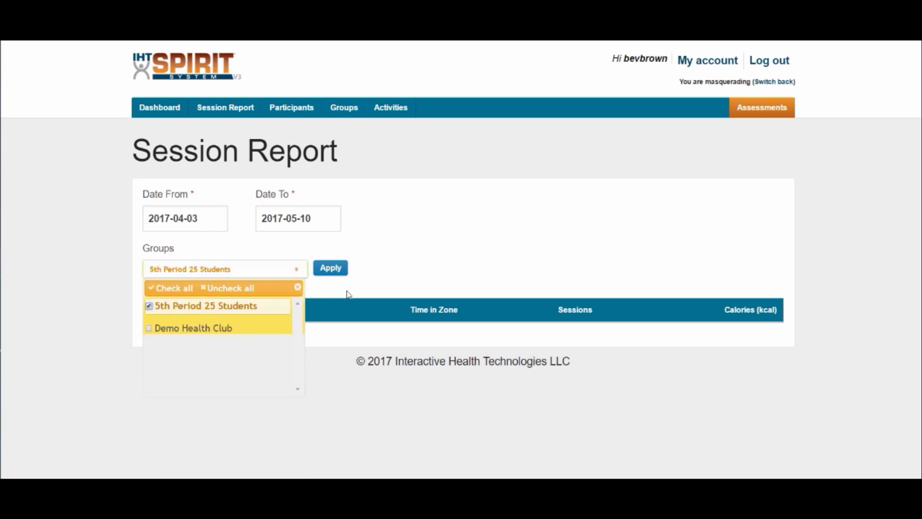
{"action": "left_click", "coordinate": [331, 269]}
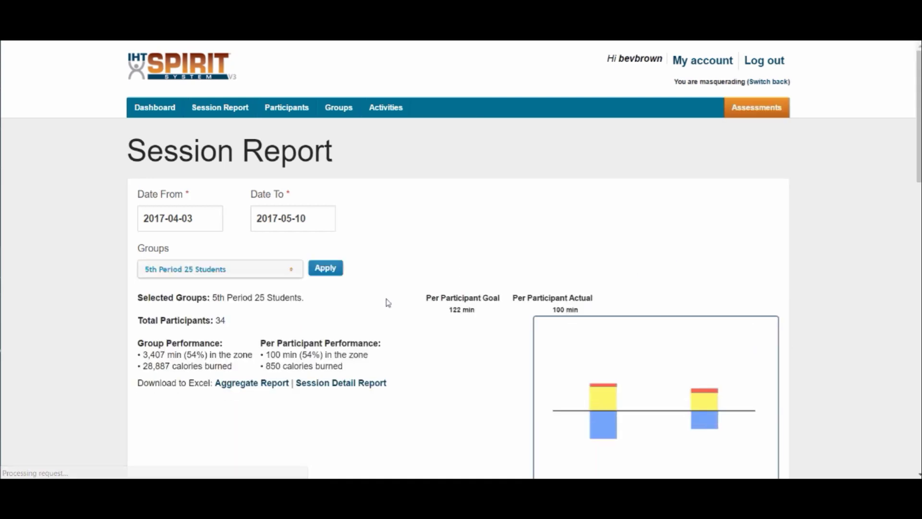
{"action": "scroll", "coordinate": [366, 301], "scroll_direction": "down", "scroll_amount": 1}
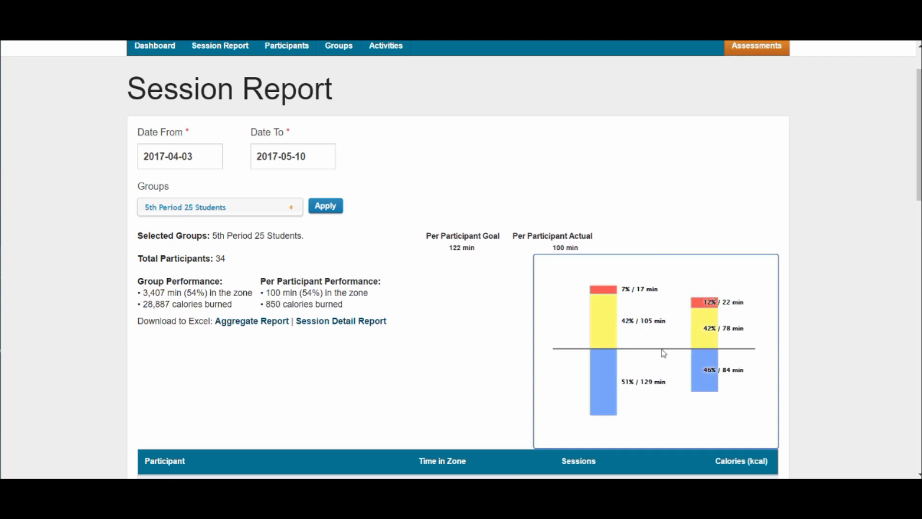
{"action": "scroll", "coordinate": [662, 353], "scroll_direction": "down", "scroll_amount": 1}
{"action": "scroll", "coordinate": [662, 353], "scroll_direction": "down", "scroll_amount": 3}
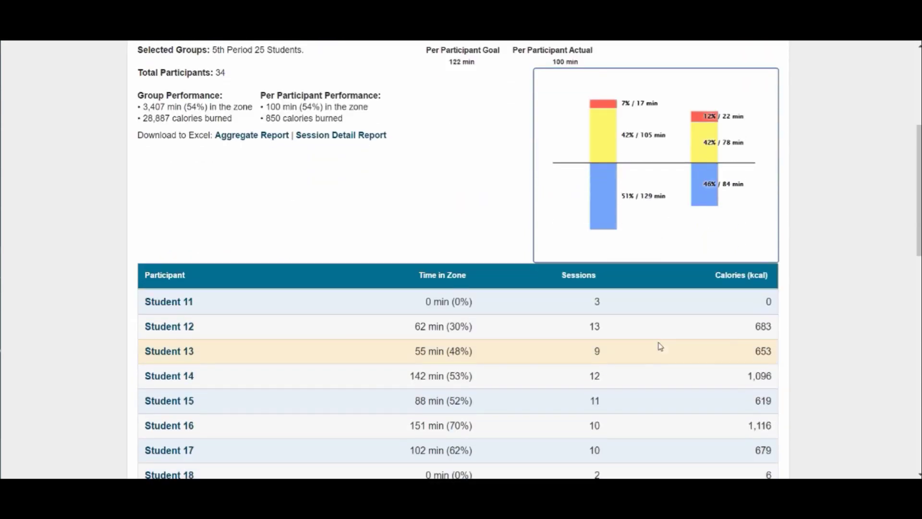
{"action": "scroll", "coordinate": [660, 342], "scroll_direction": "down", "scroll_amount": 2}
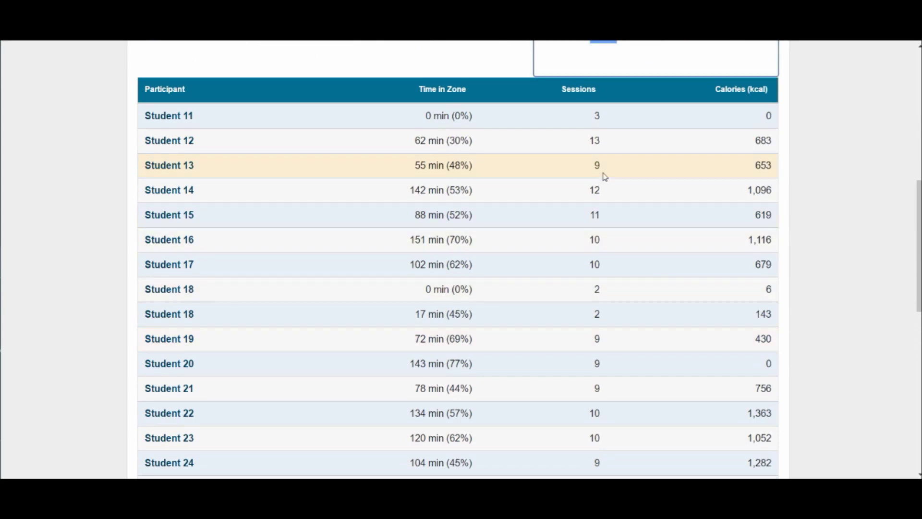